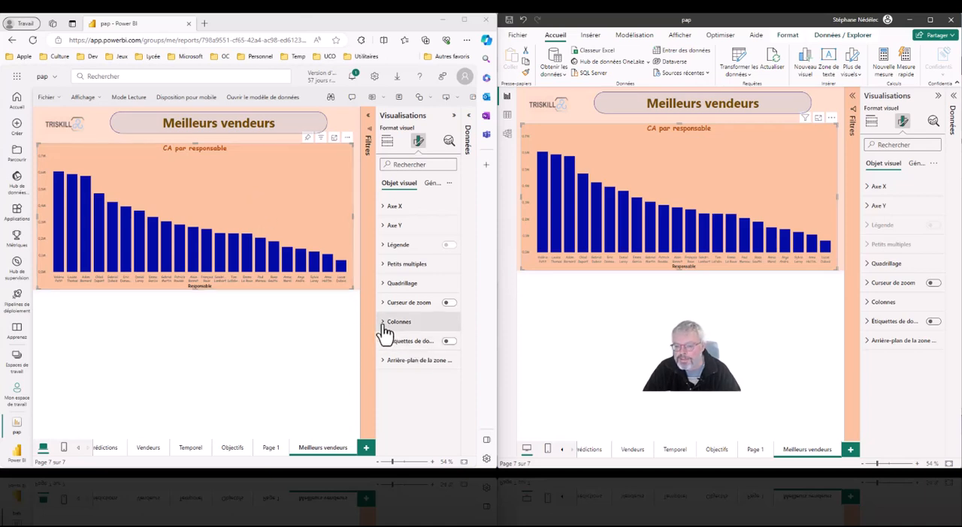
# - Display the column formatting options of the CA par responsable chart in both the desktop and the online report
pyautogui.click(872, 303)
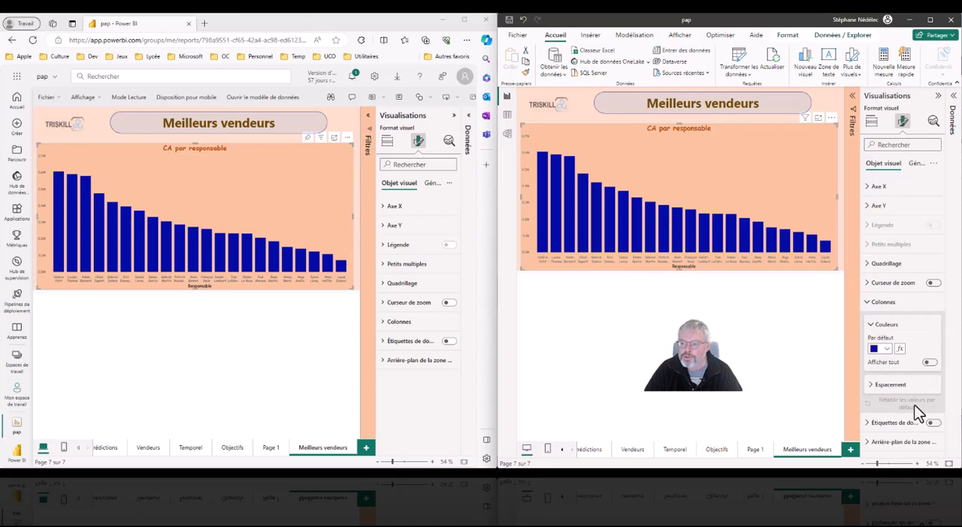
pyautogui.click(385, 324)
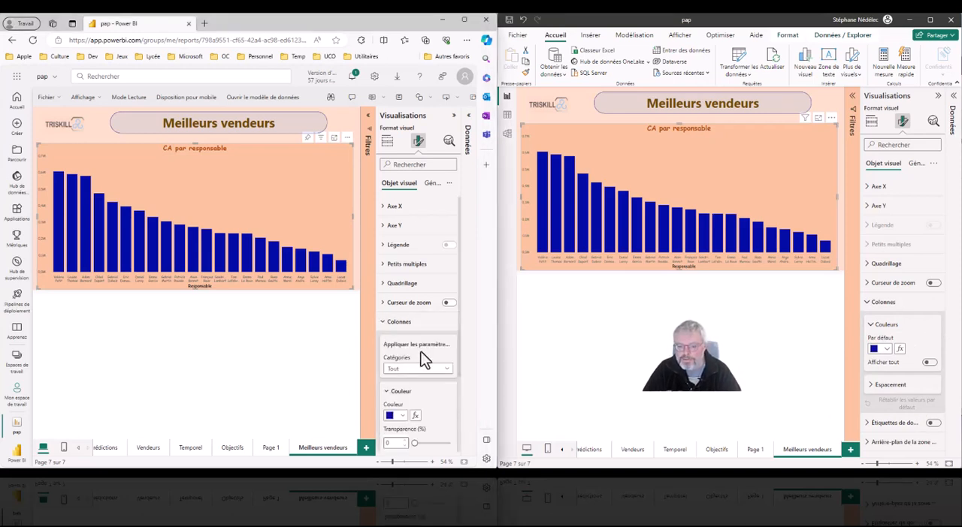
pyautogui.scroll(-3, 439, 402)
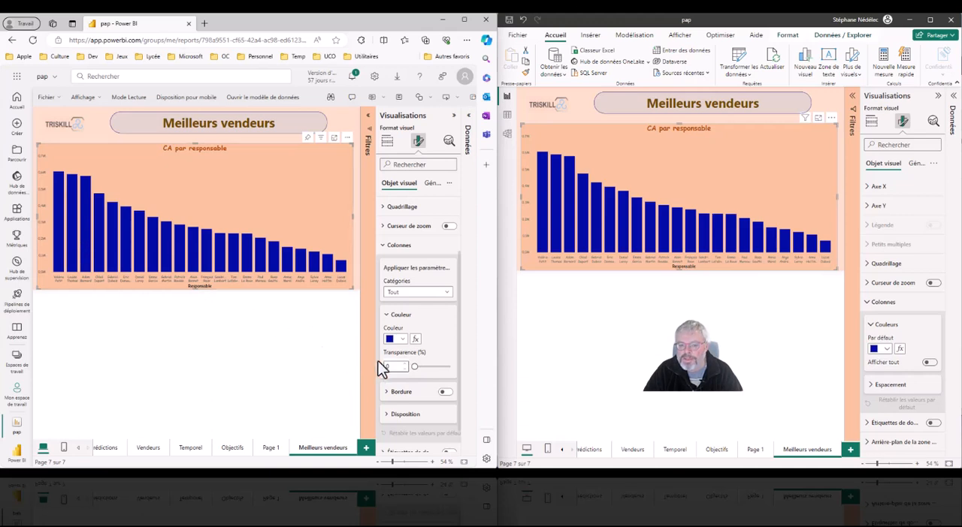
# - Set the transparency of all columns in the online chart to 51% and enable their border
pyautogui.moveTo(414, 367); pyautogui.dragTo(432, 367)
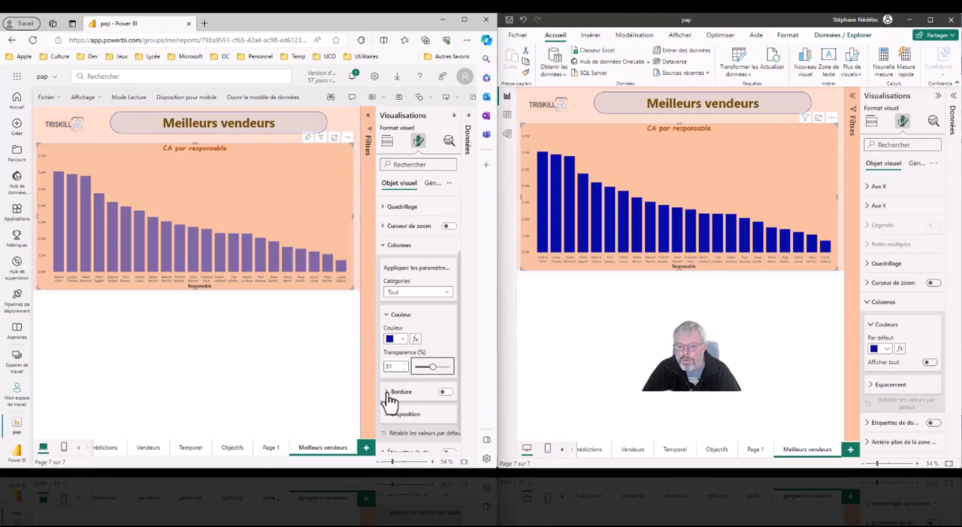
pyautogui.click(445, 394)
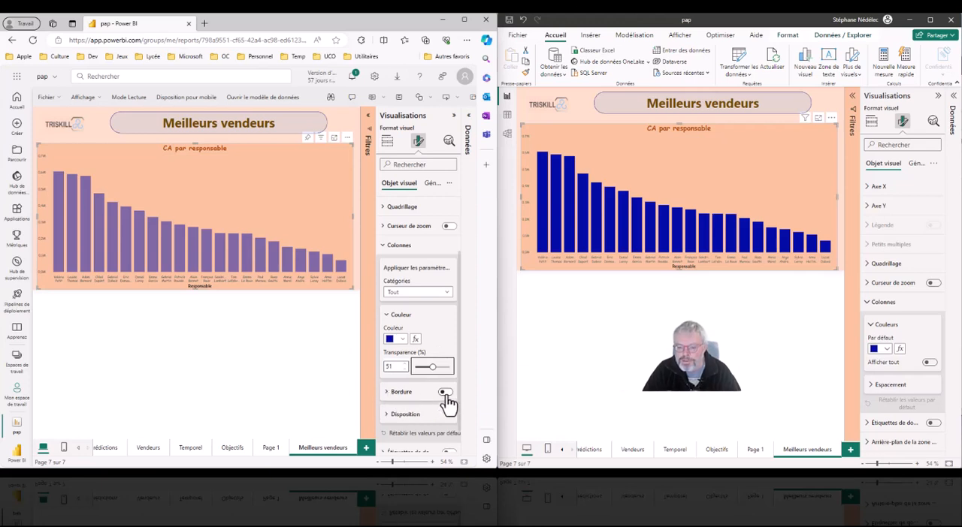
pyautogui.click(445, 394)
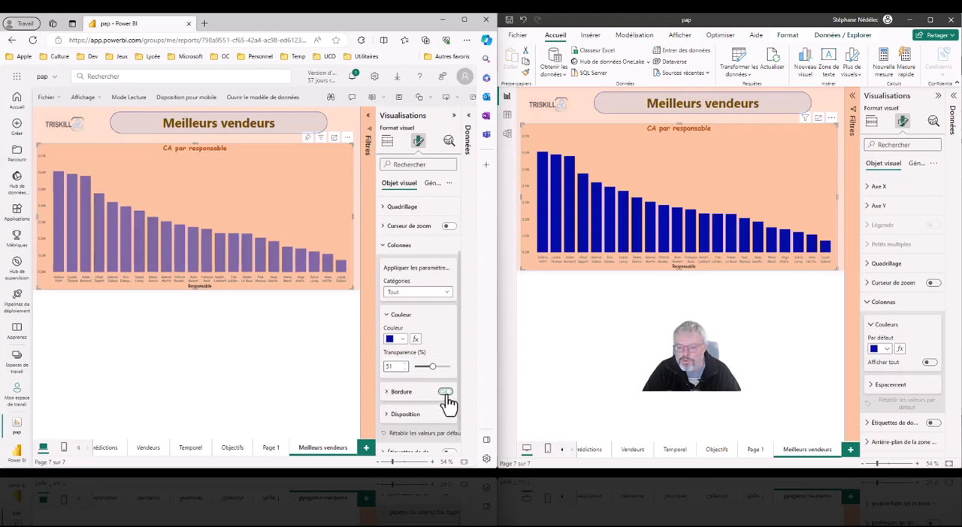
pyautogui.click(386, 392)
pyautogui.scroll(-1, 410, 300)
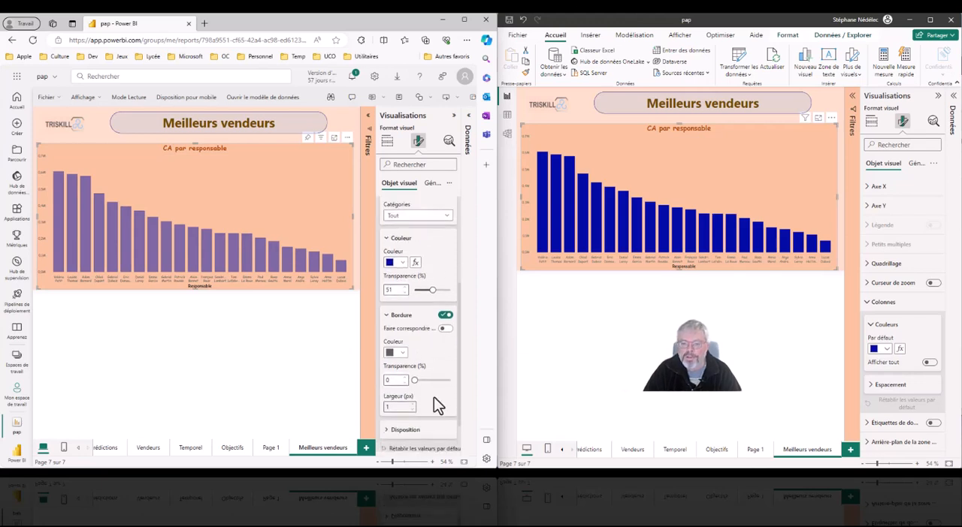
# - Make the column border black, 5 px wide and 73% transparent, and set it to match the column colour
pyautogui.click(401, 353)
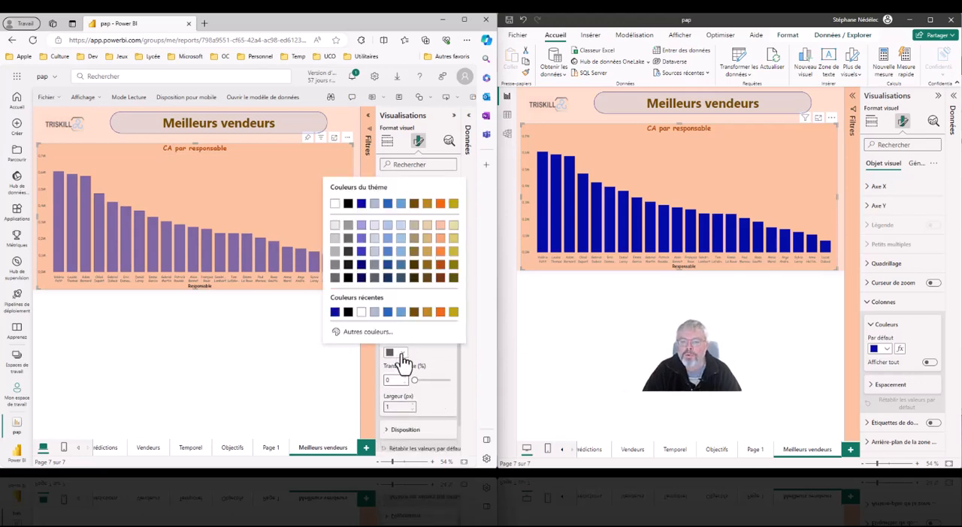
pyautogui.click(347, 314)
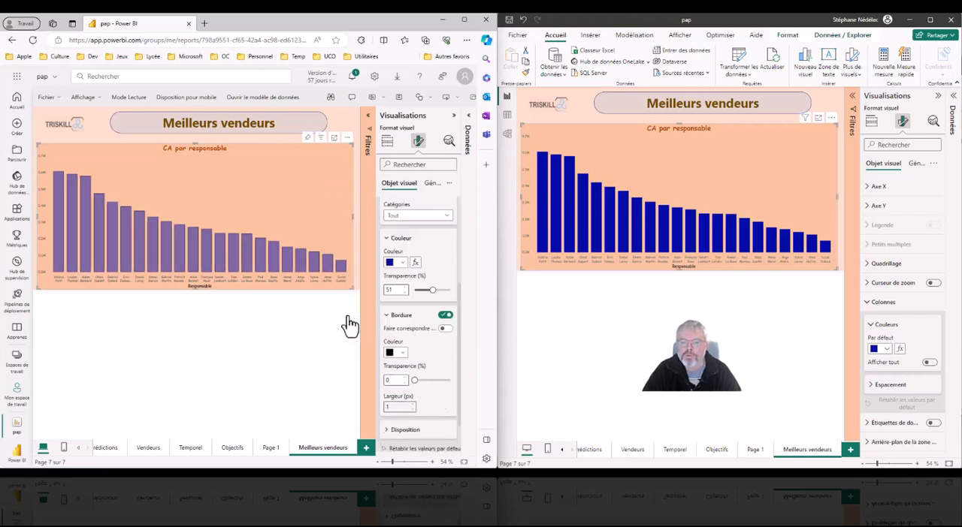
pyautogui.click(411, 405)
pyautogui.click(412, 406)
pyautogui.click(411, 405)
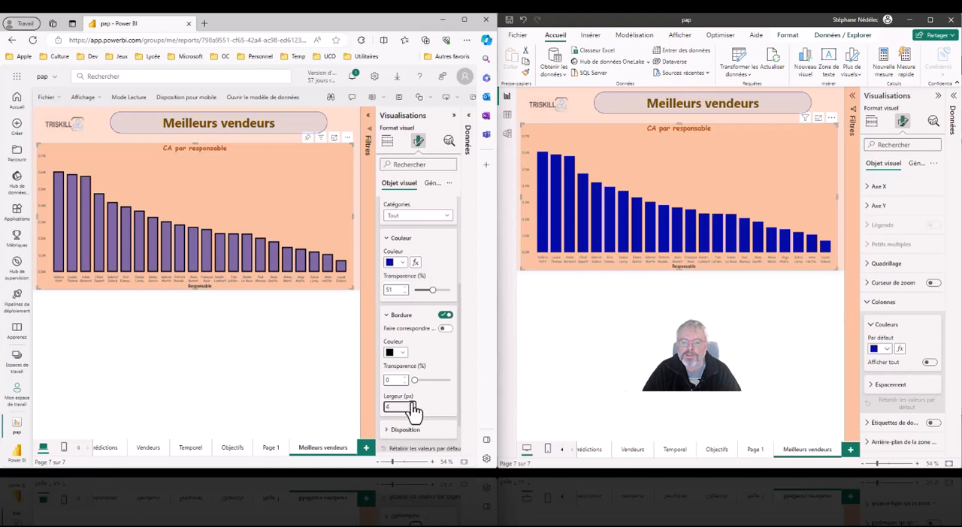
pyautogui.click(412, 404)
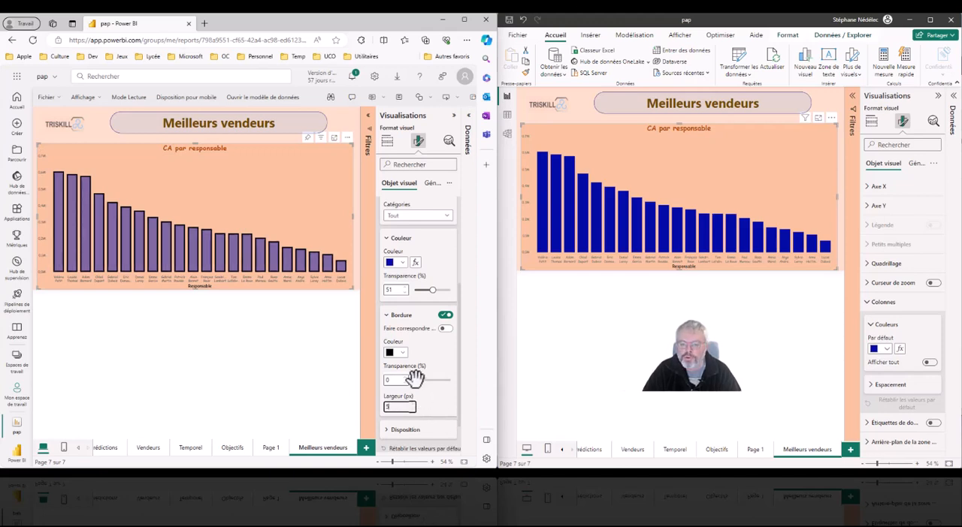
pyautogui.moveTo(414, 380); pyautogui.dragTo(442, 381)
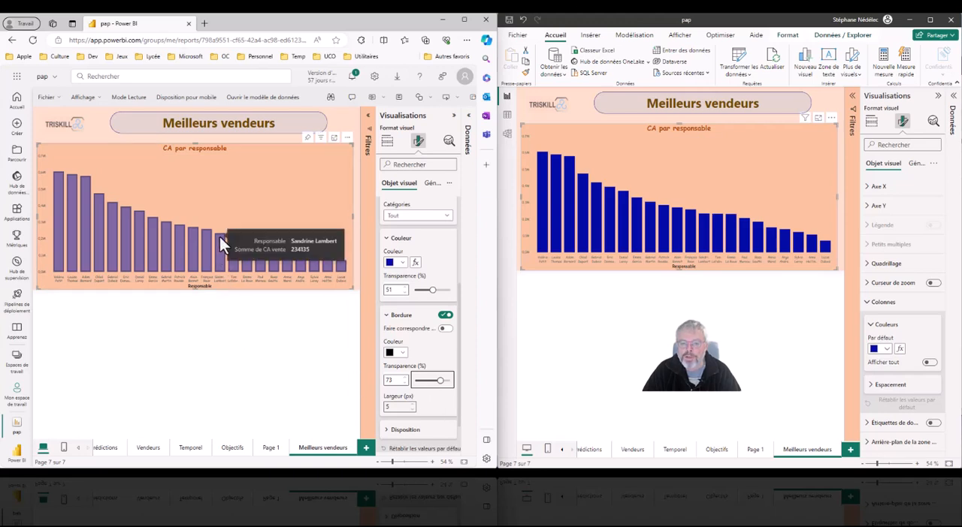
pyautogui.click(445, 330)
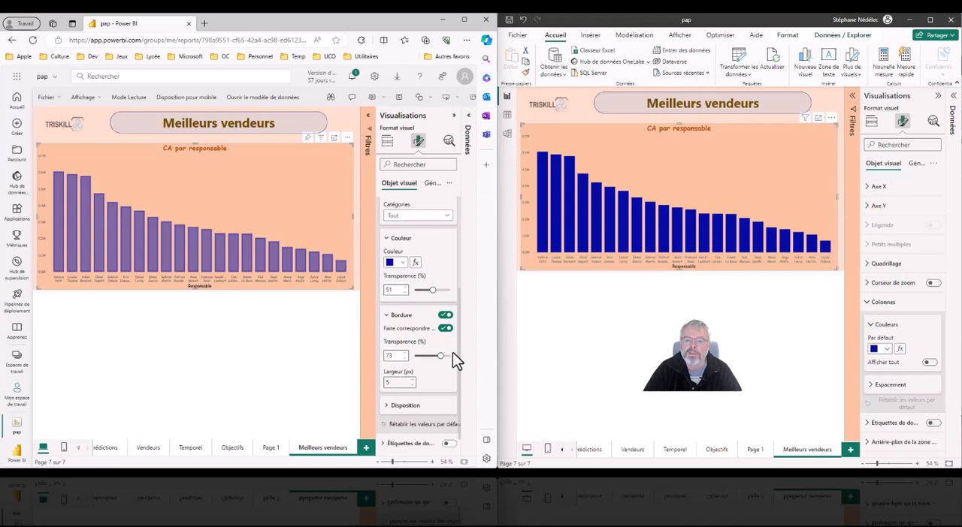
# - Examine the column layout options and the list of categories the column settings can apply to
pyautogui.click(387, 407)
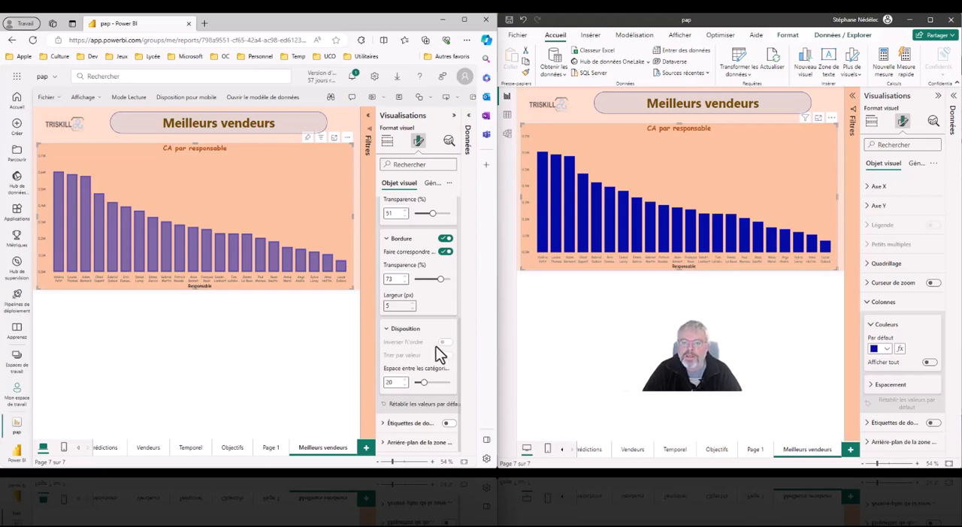
pyautogui.scroll(1, 436, 348)
pyautogui.scroll(1, 435, 347)
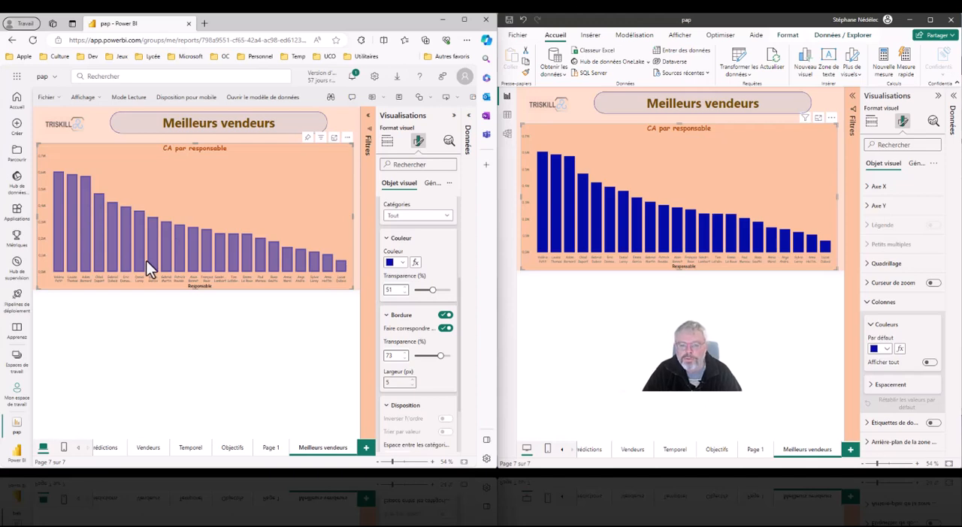
pyautogui.click(447, 218)
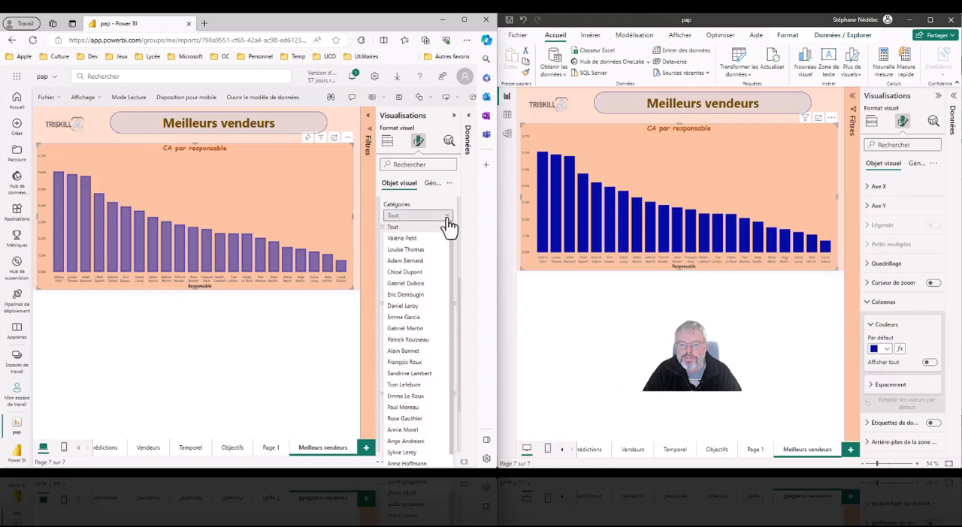
pyautogui.click(447, 217)
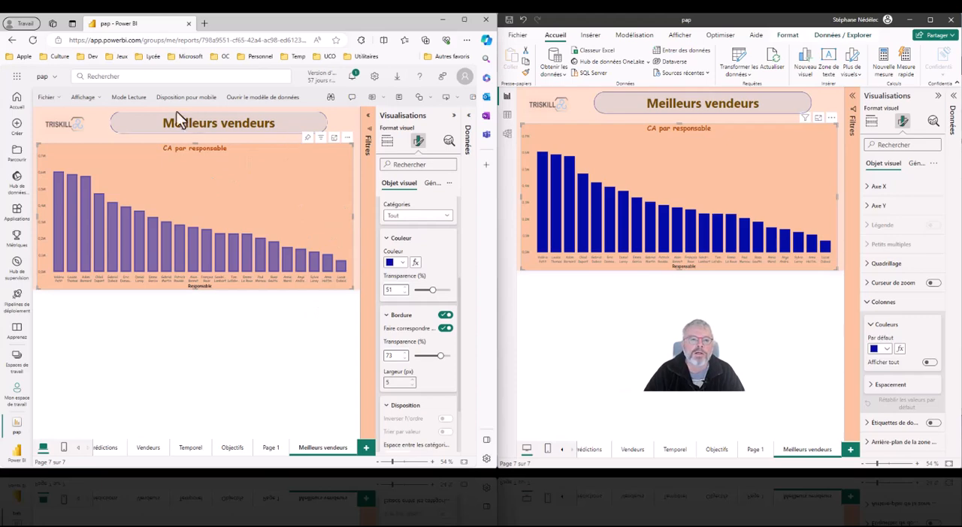
# - Return to reading mode without saving the report changes, reopen the online report for editing and collapse its data pane
pyautogui.click(128, 97)
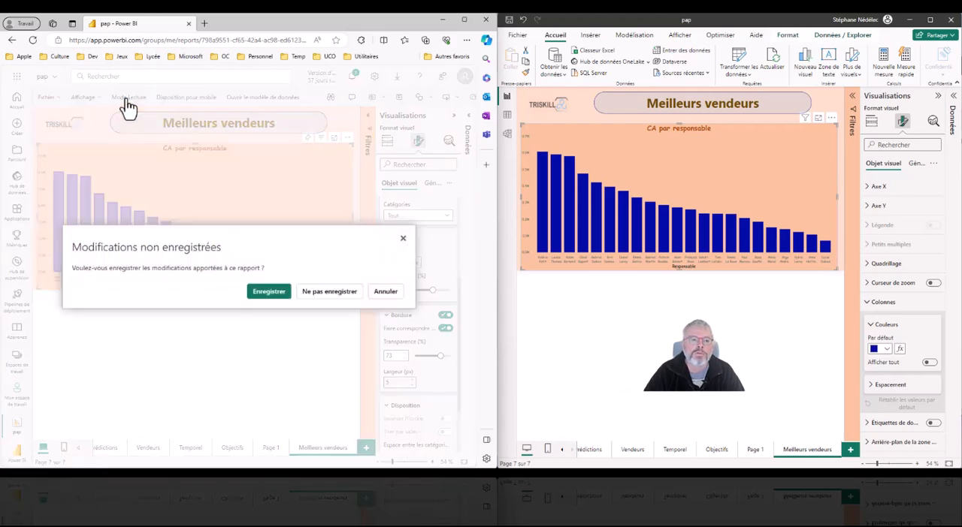
pyautogui.click(330, 295)
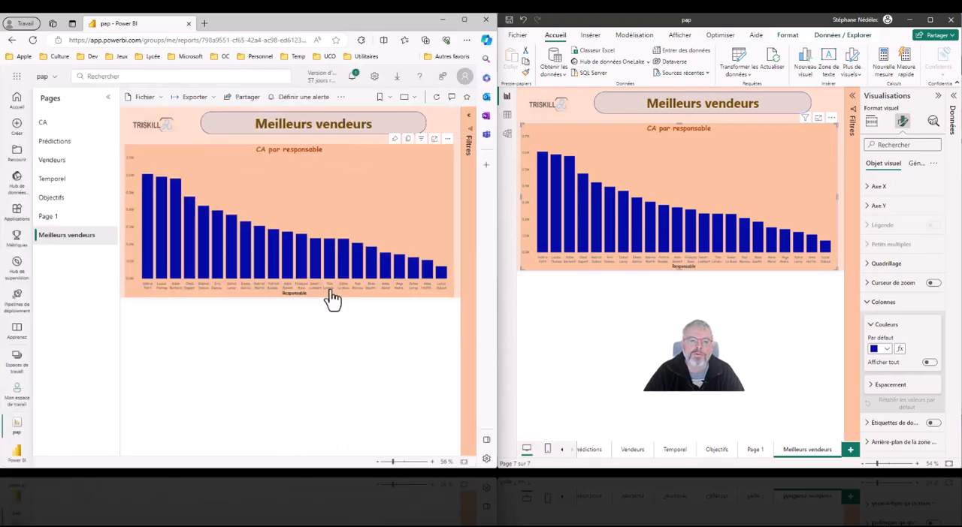
pyautogui.click(340, 97)
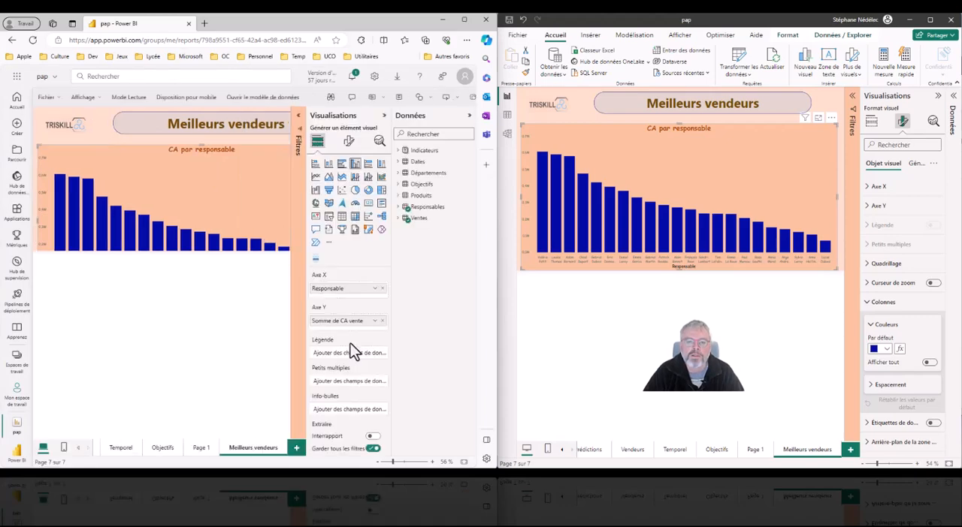
pyautogui.click(469, 115)
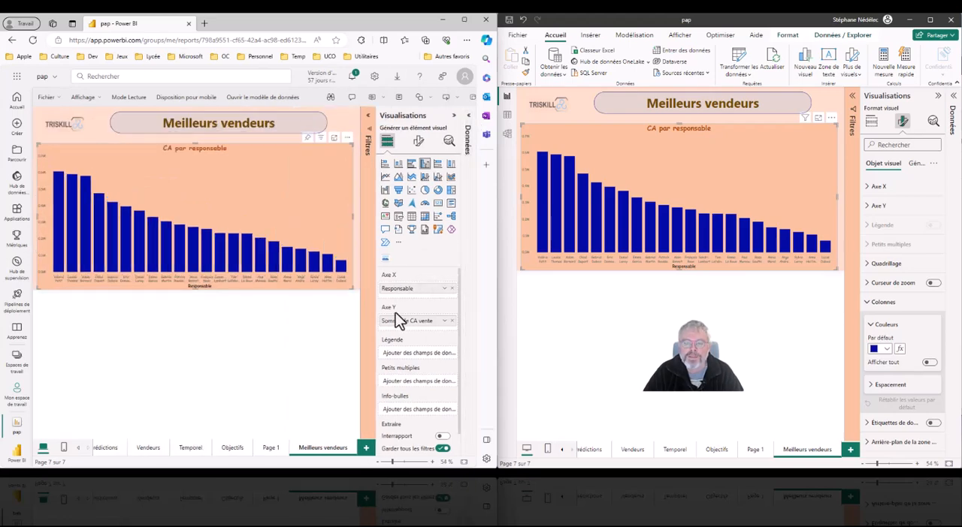
# - Apply the column settings only to the seventeenth salesperson in the online chart and set that column's transparency to 50%
pyautogui.click(417, 142)
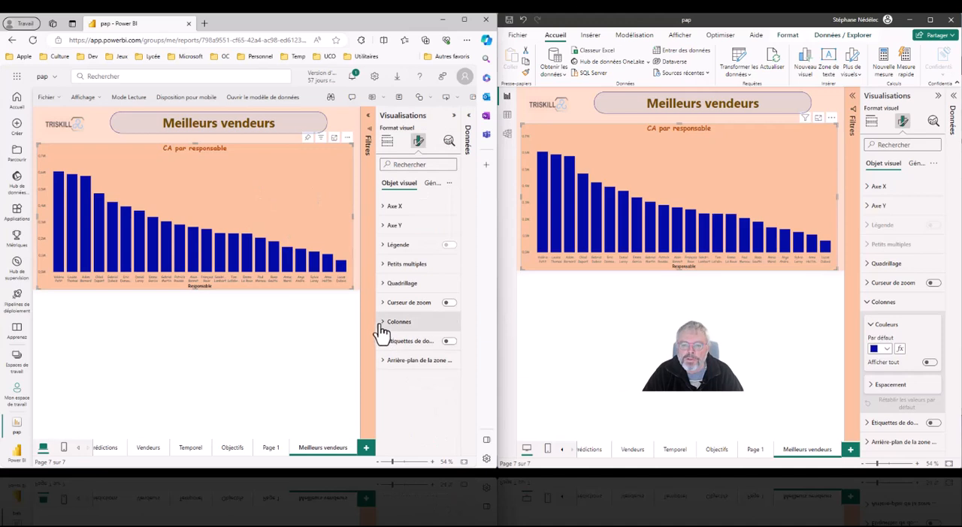
pyautogui.click(389, 321)
pyautogui.click(444, 370)
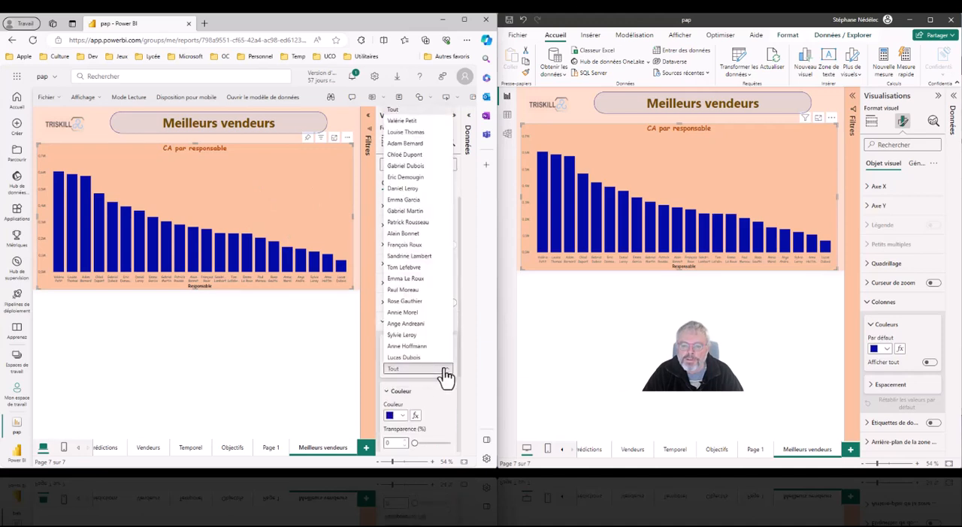
pyautogui.click(406, 302)
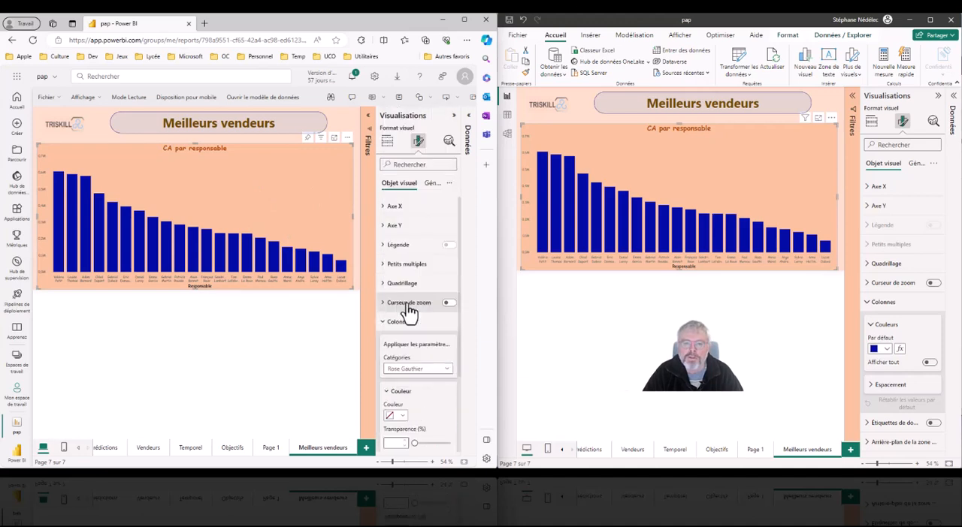
pyautogui.scroll(-1, 448, 407)
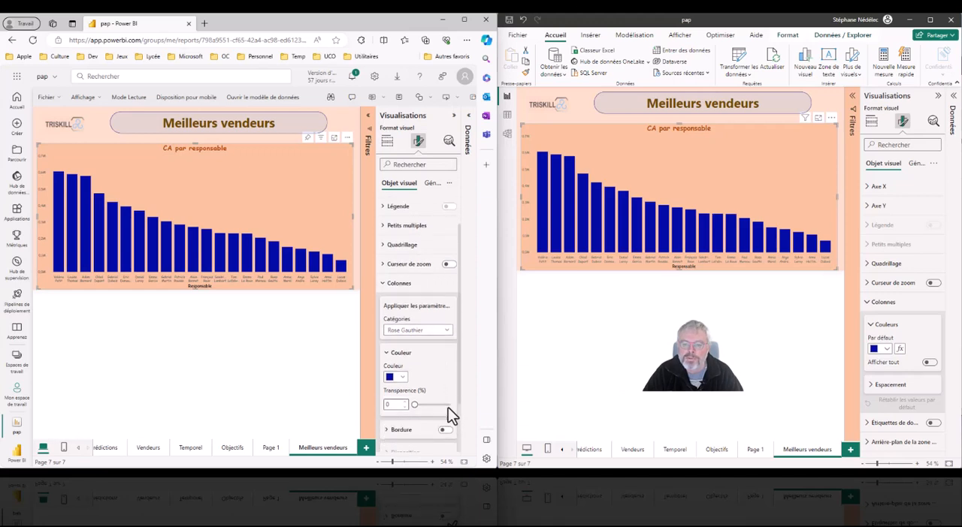
pyautogui.moveTo(417, 405); pyautogui.dragTo(431, 405)
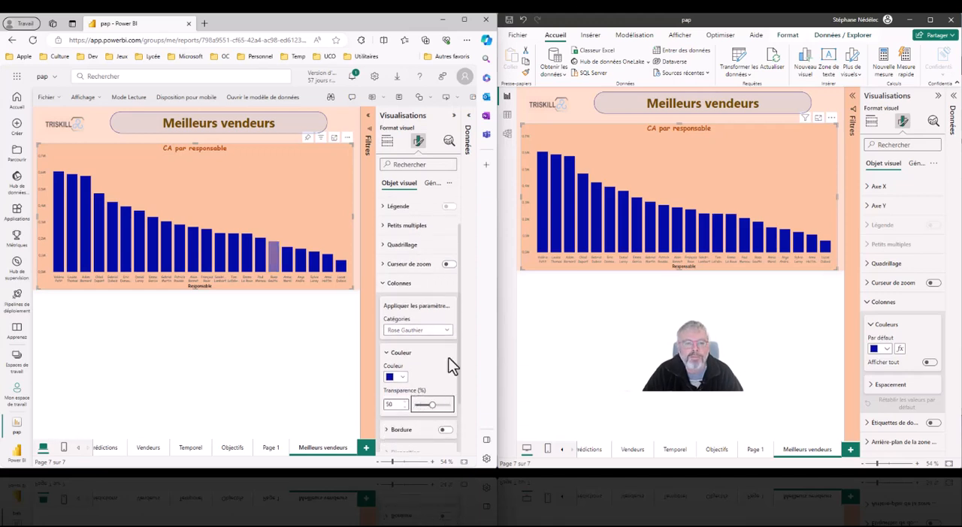
pyautogui.moveTo(274, 265)
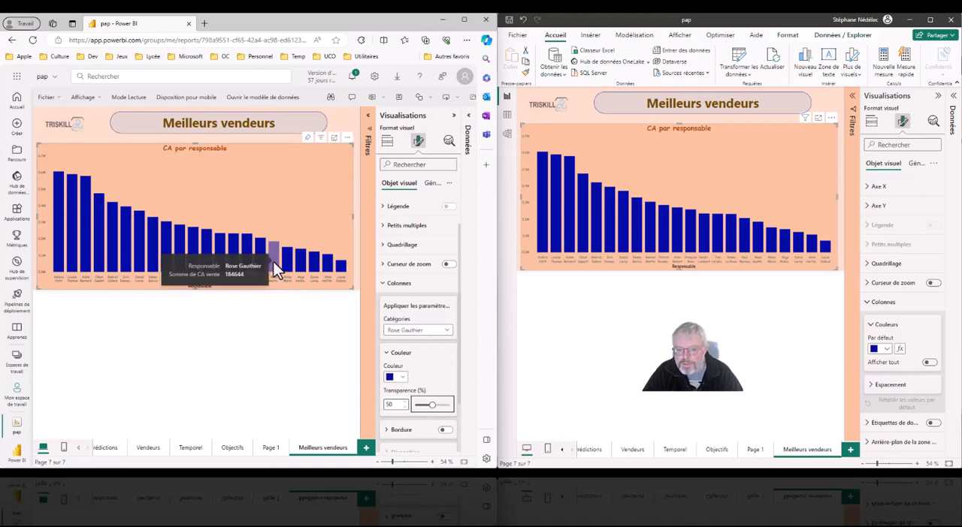
# - Enable the border for the seventeenth salesperson's column and set its width to 7 px
pyautogui.click(445, 430)
pyautogui.scroll(-1, 436, 366)
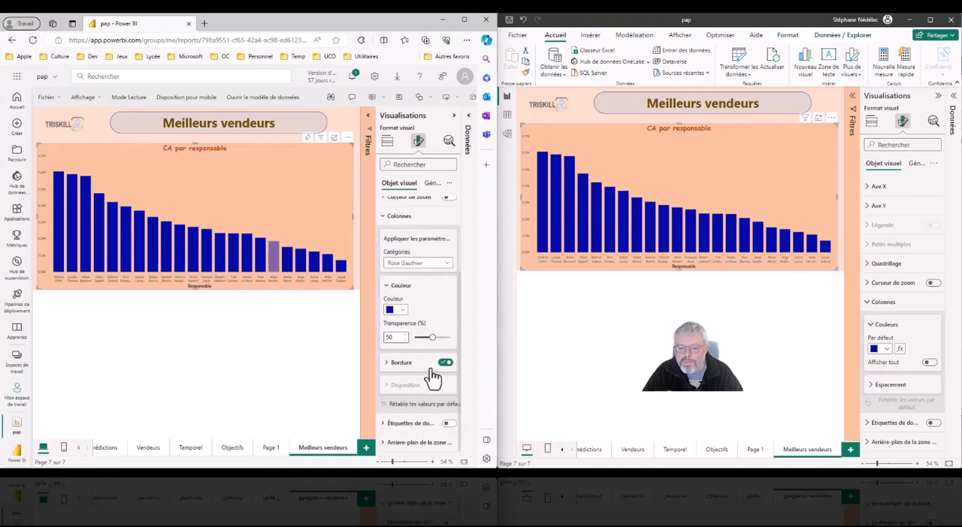
pyautogui.click(387, 364)
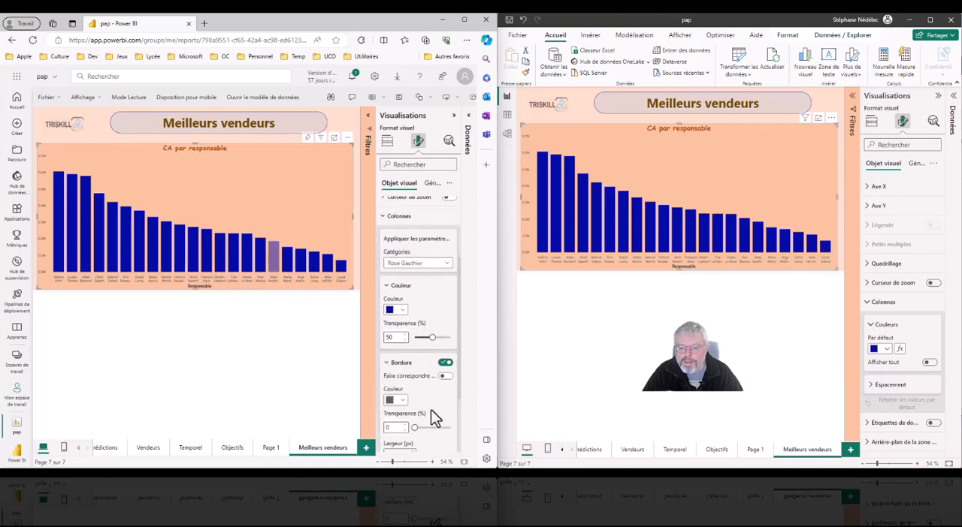
pyautogui.scroll(-1, 431, 407)
pyautogui.scroll(-1, 432, 405)
pyautogui.click(414, 414)
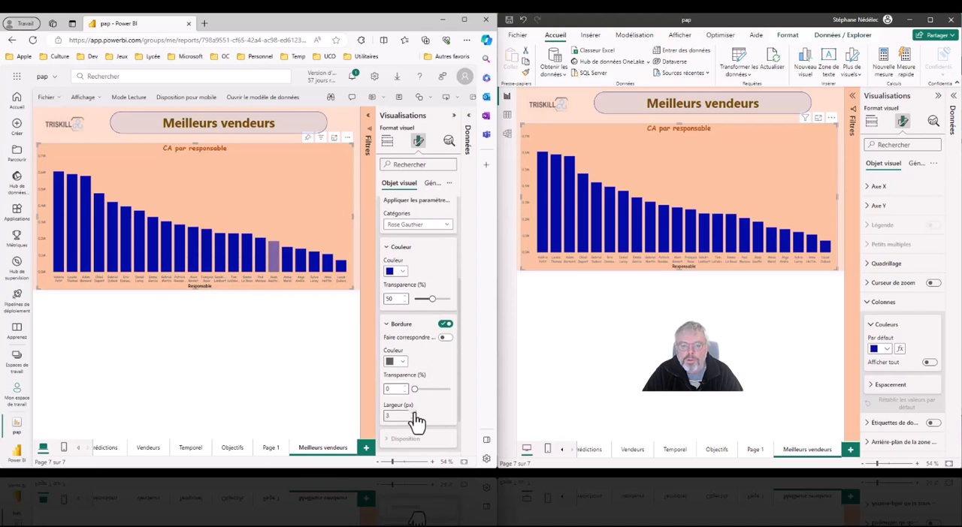
pyautogui.click(414, 413)
pyautogui.click(413, 414)
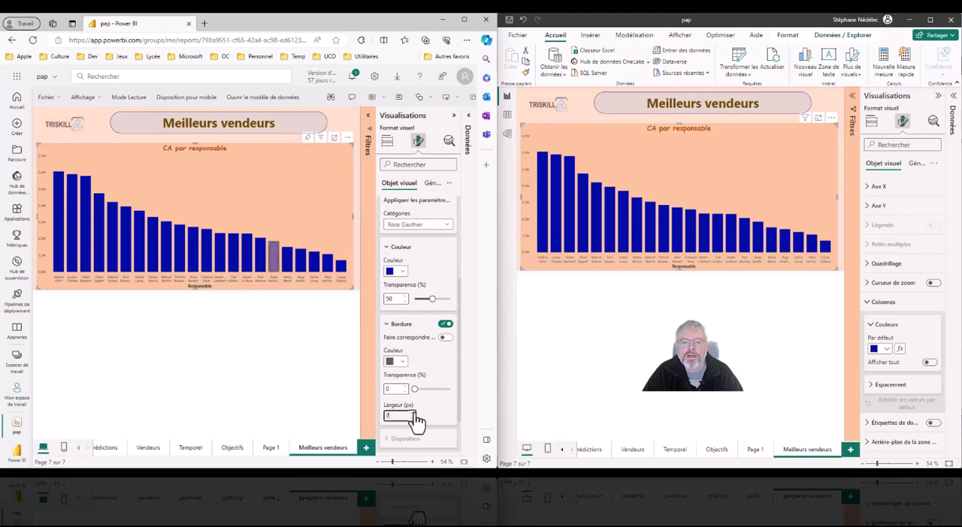
pyautogui.moveTo(274, 257)
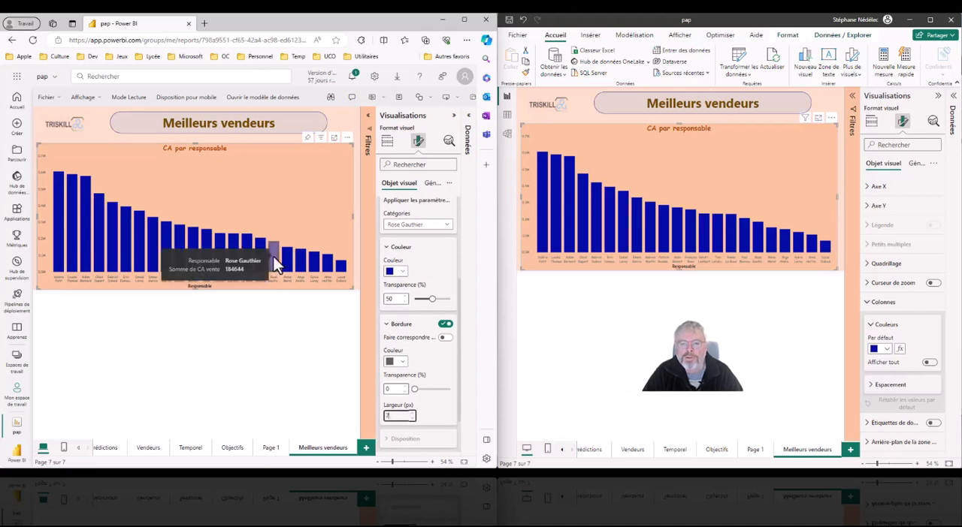